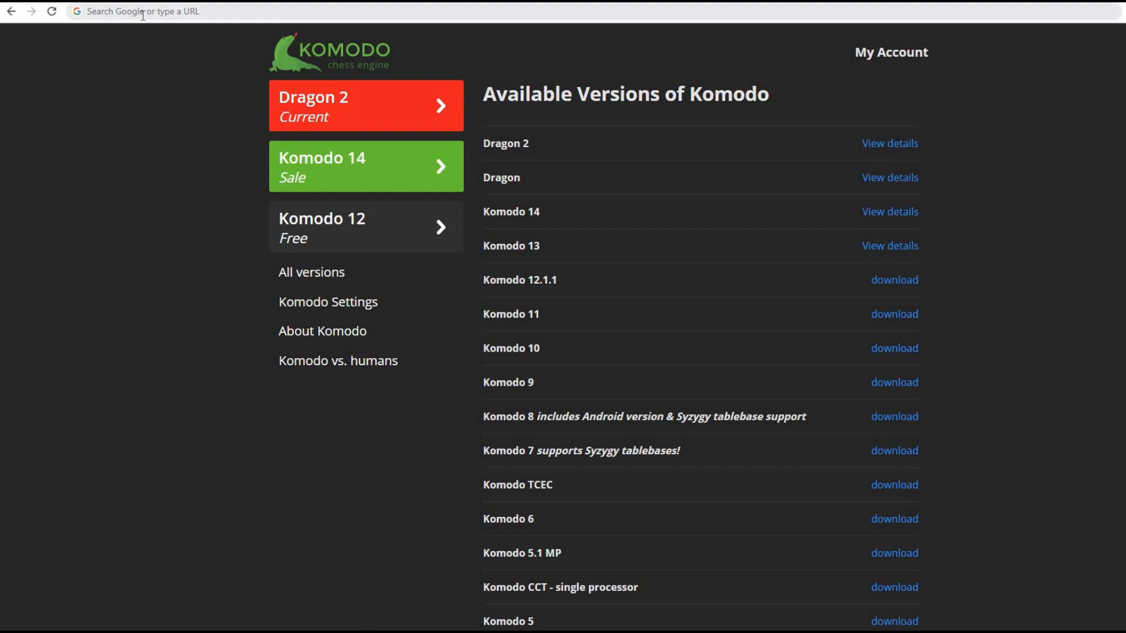
pyautogui.click(143, 16)
pyautogui.write('https://komodochess.com/downloads.htm')
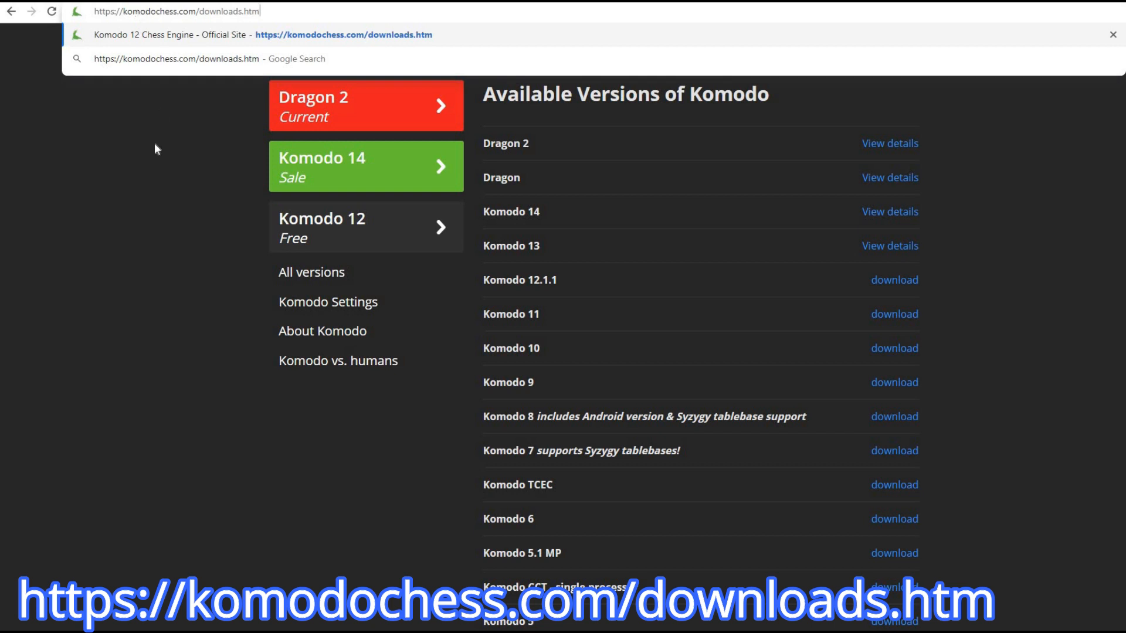
pyautogui.press('Return')
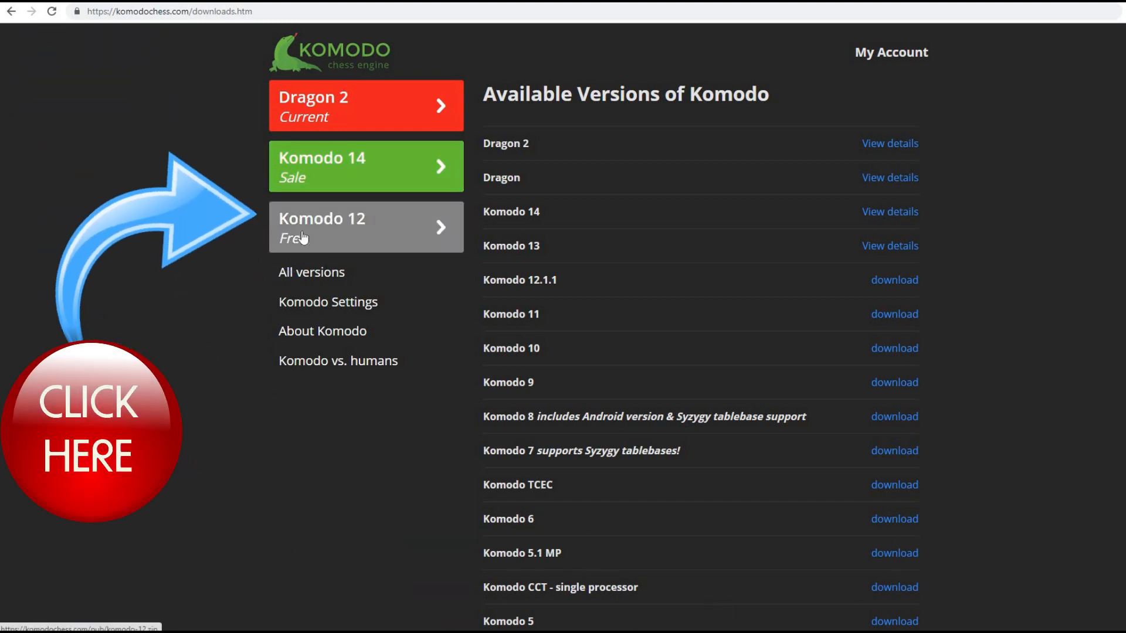
pyautogui.click(334, 232)
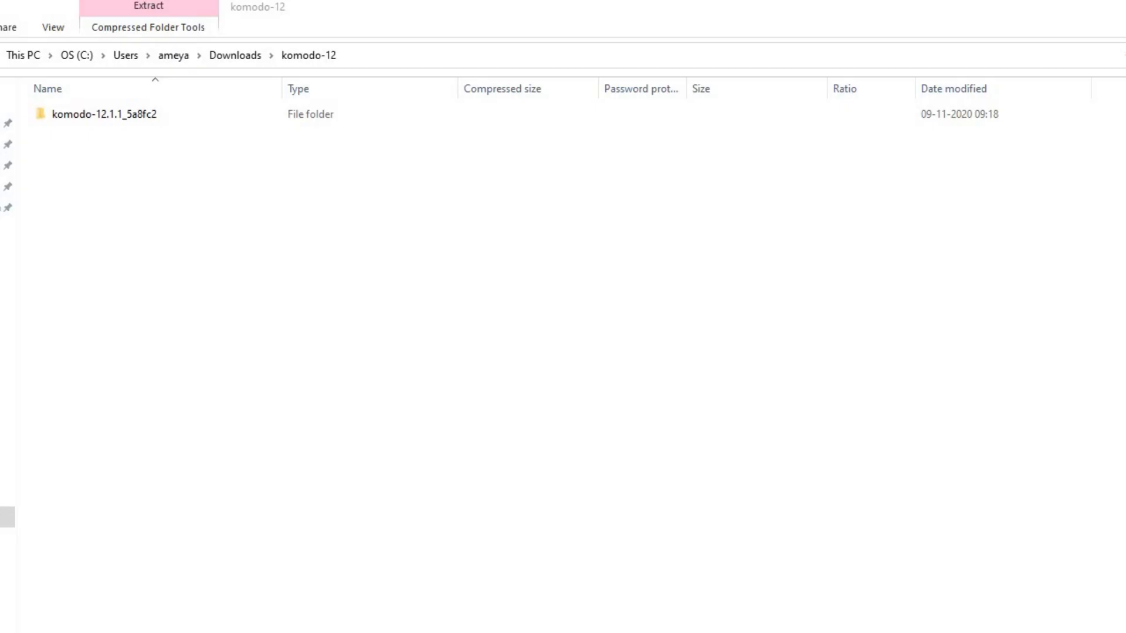
# In File Explorer, go to the Windows folder inside komodo-12.1.1_5a8fc2 in the downloaded archive and select komodo-12.1.1-64bit
pyautogui.click(105, 115)
pyautogui.doubleClick(106, 118)
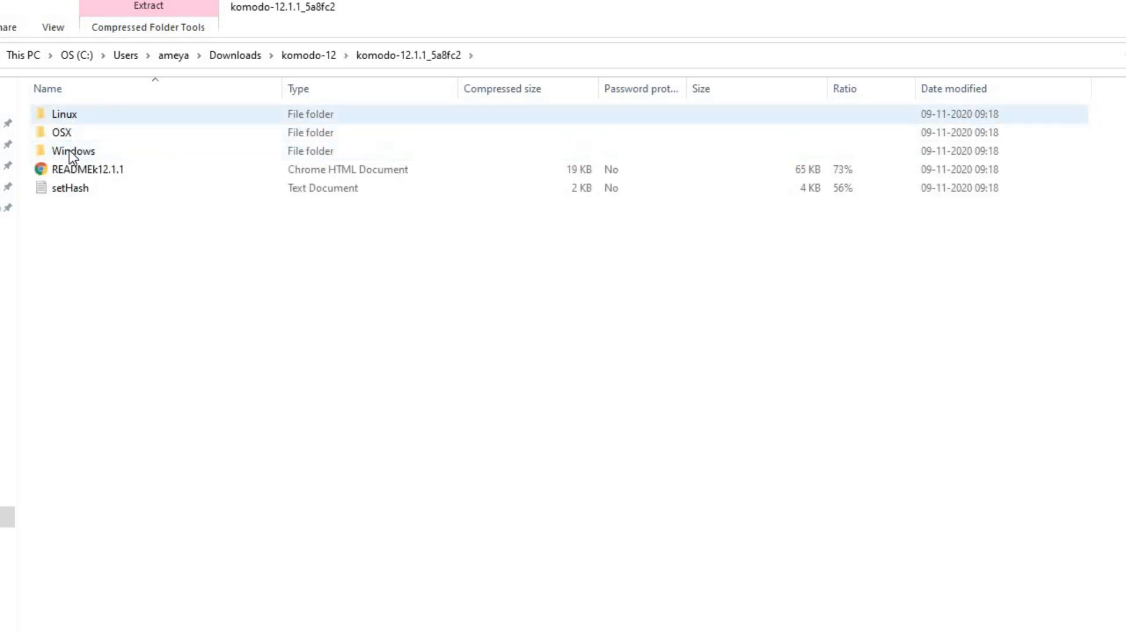
pyautogui.click(73, 151)
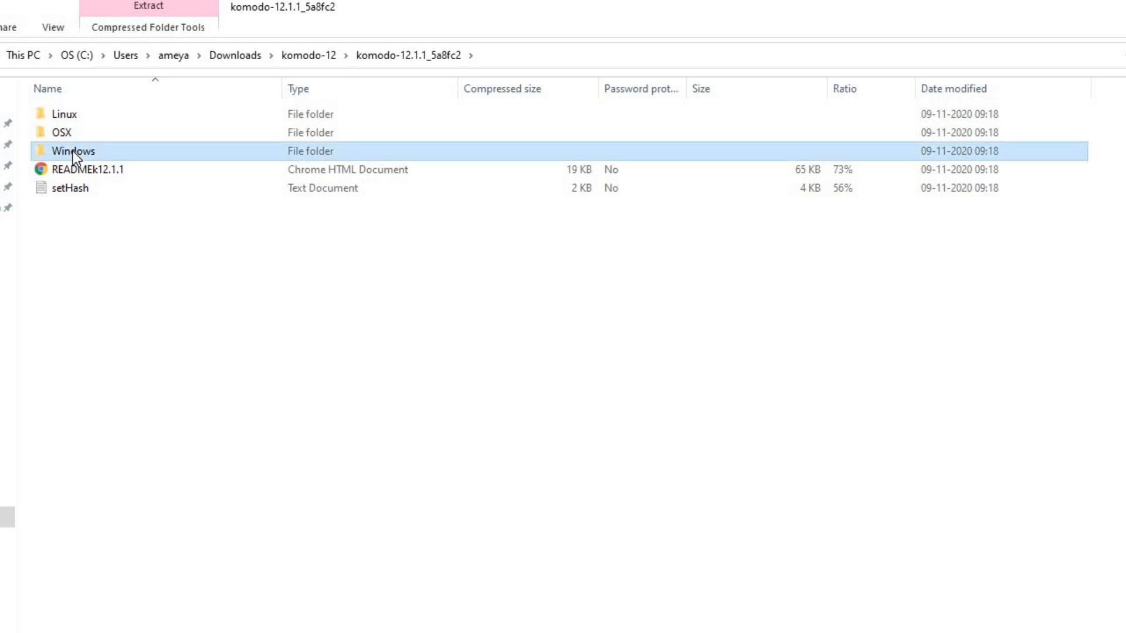
pyautogui.doubleClick(72, 151)
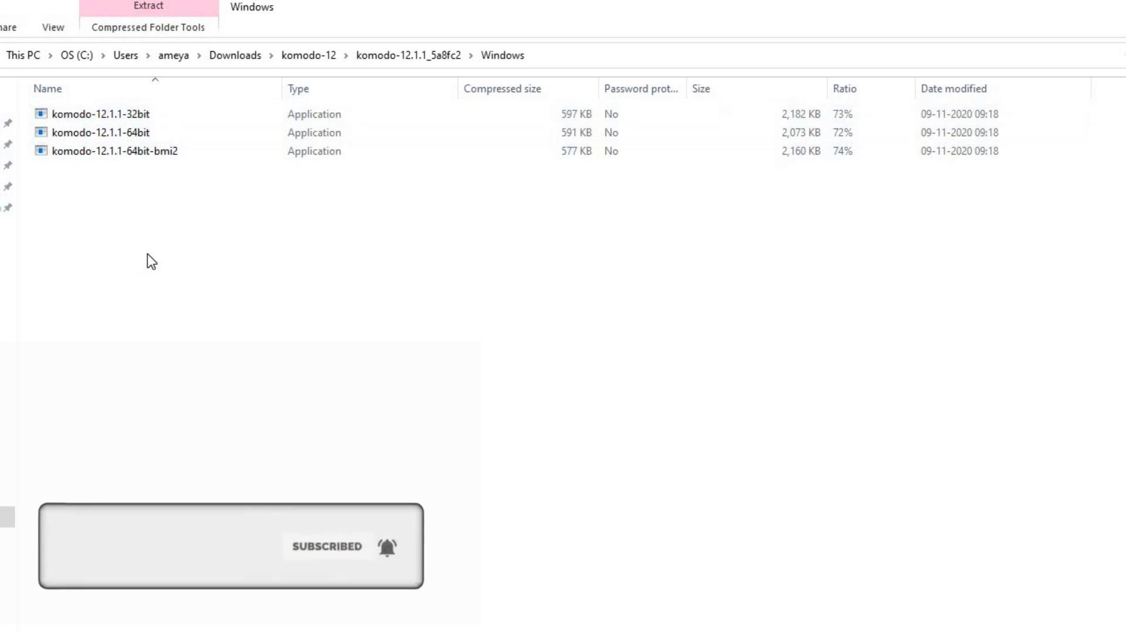
pyautogui.click(131, 138)
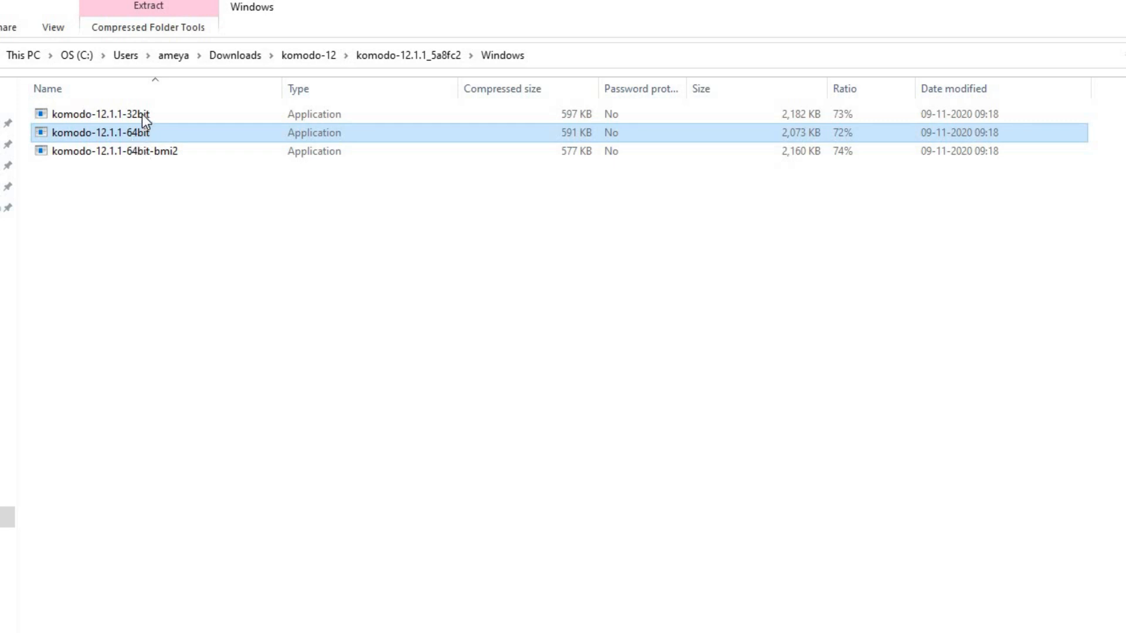
pyautogui.press('Up')
pyautogui.click(119, 132)
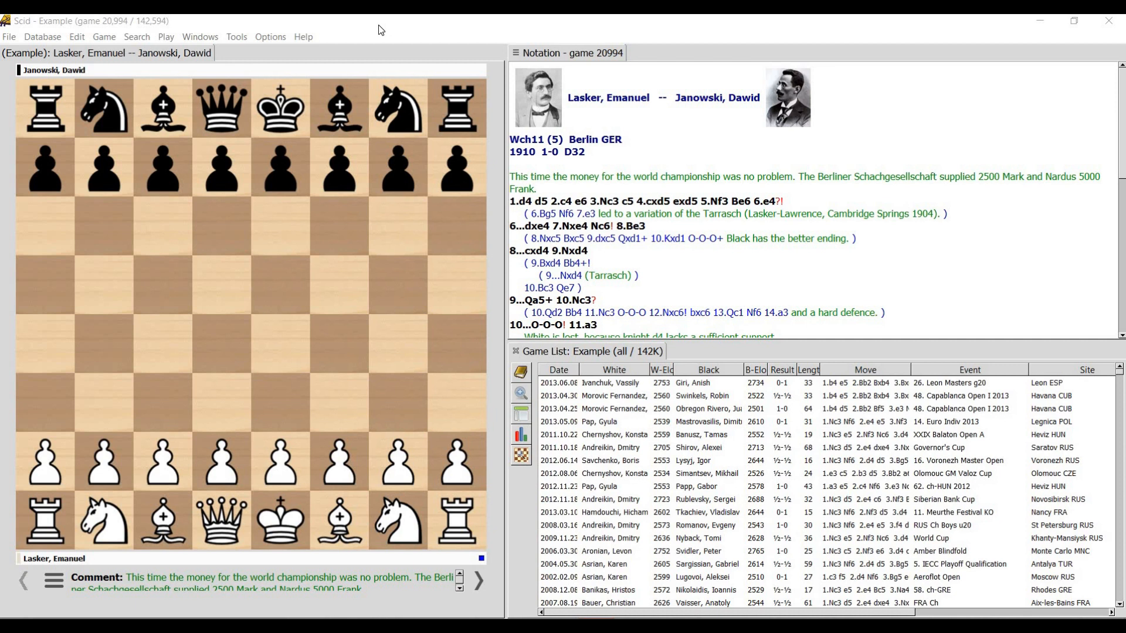
# In Scid, bring up the analysis engine list and create a new engine entry named Komodo12
pyautogui.click(235, 38)
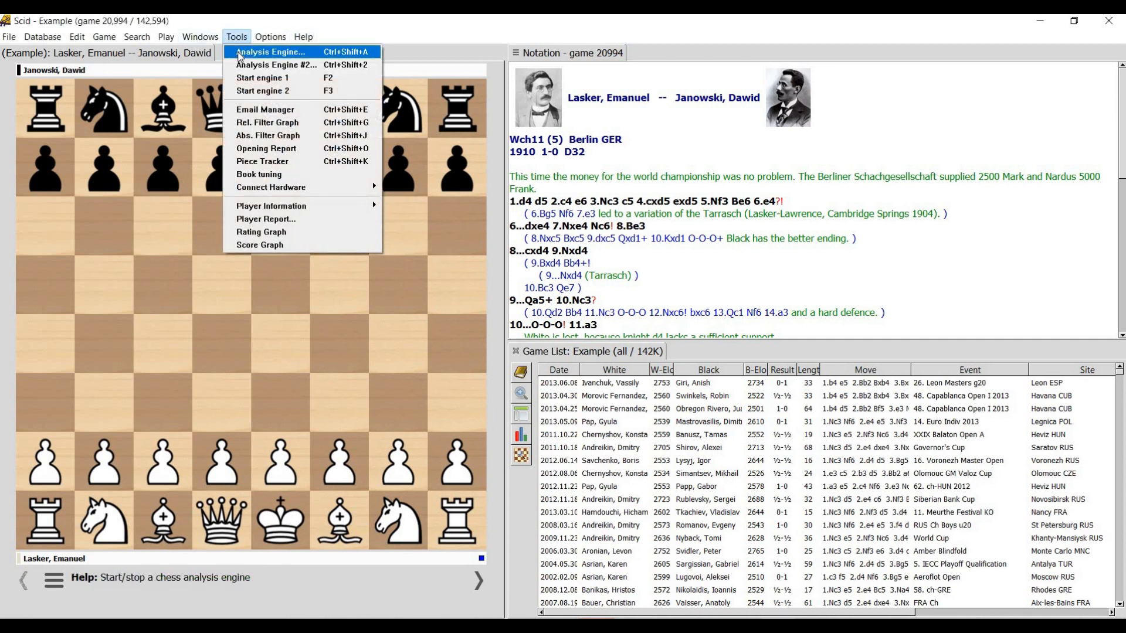
pyautogui.click(239, 54)
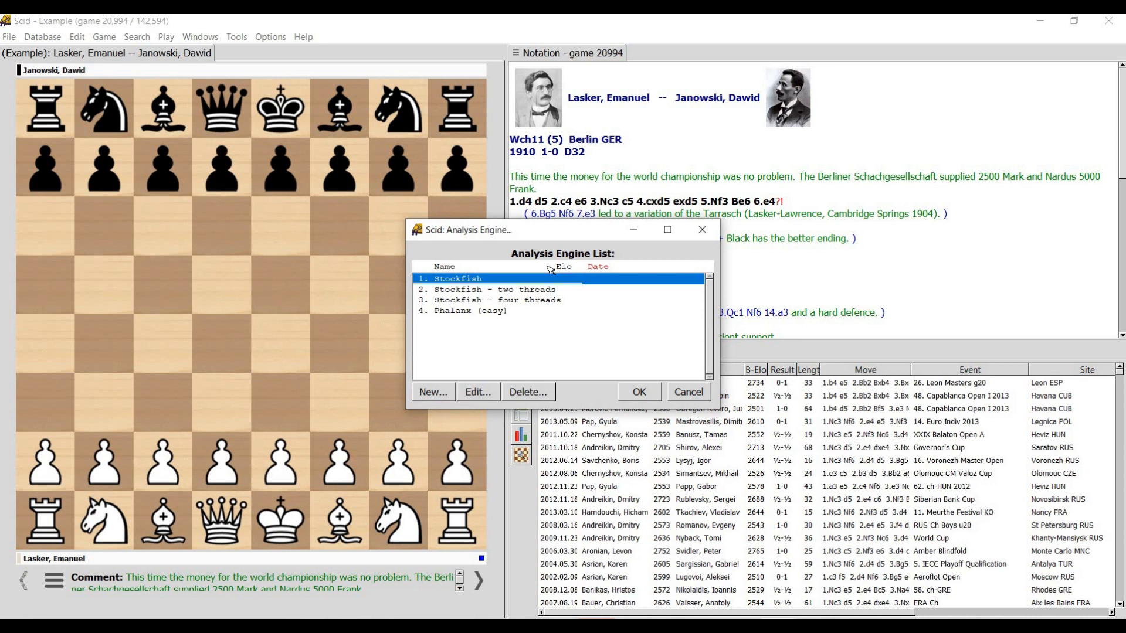
pyautogui.click(476, 311)
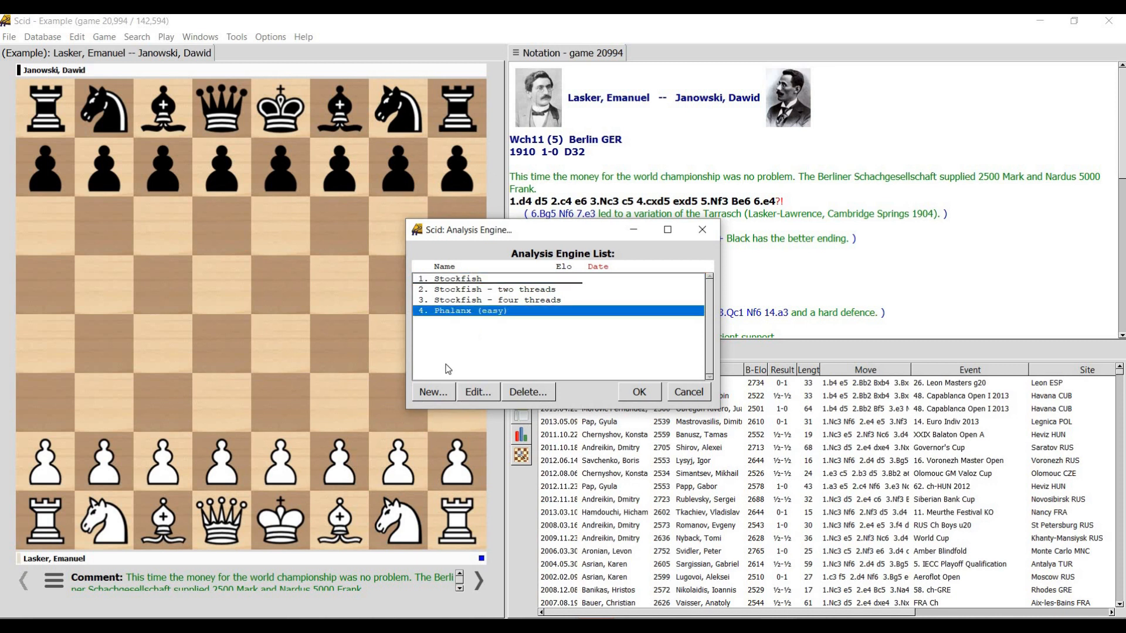
pyautogui.click(437, 397)
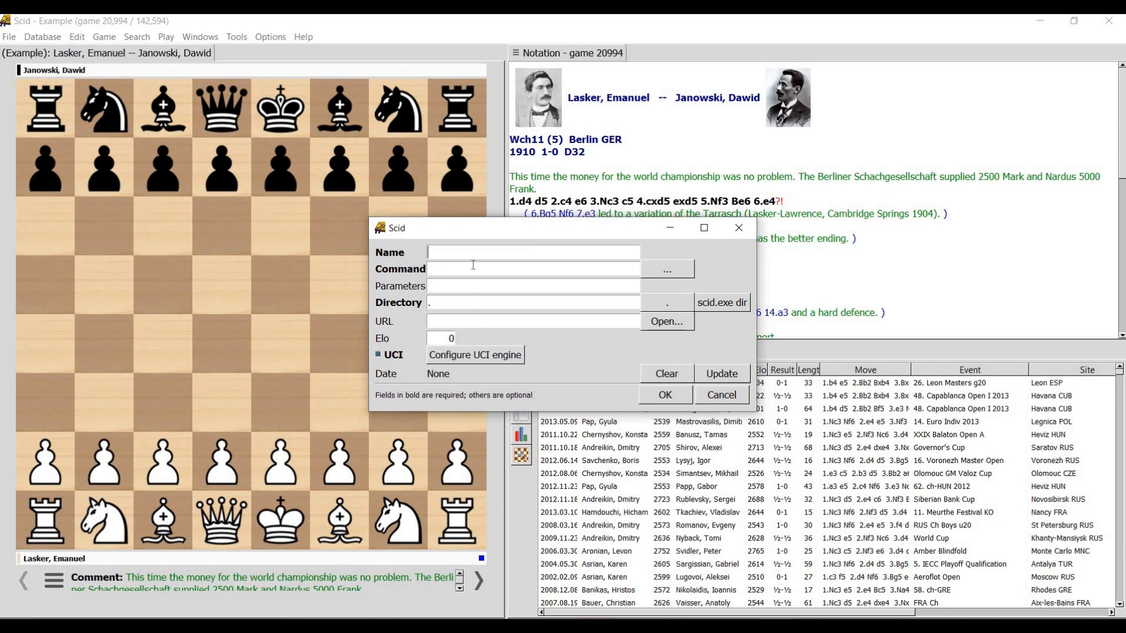
pyautogui.write('Komodo12')
# Set the engine's command to komodo-12.1.1-64bit from C:/Chess Material/Engines and save the new engine entry
pyautogui.click(667, 271)
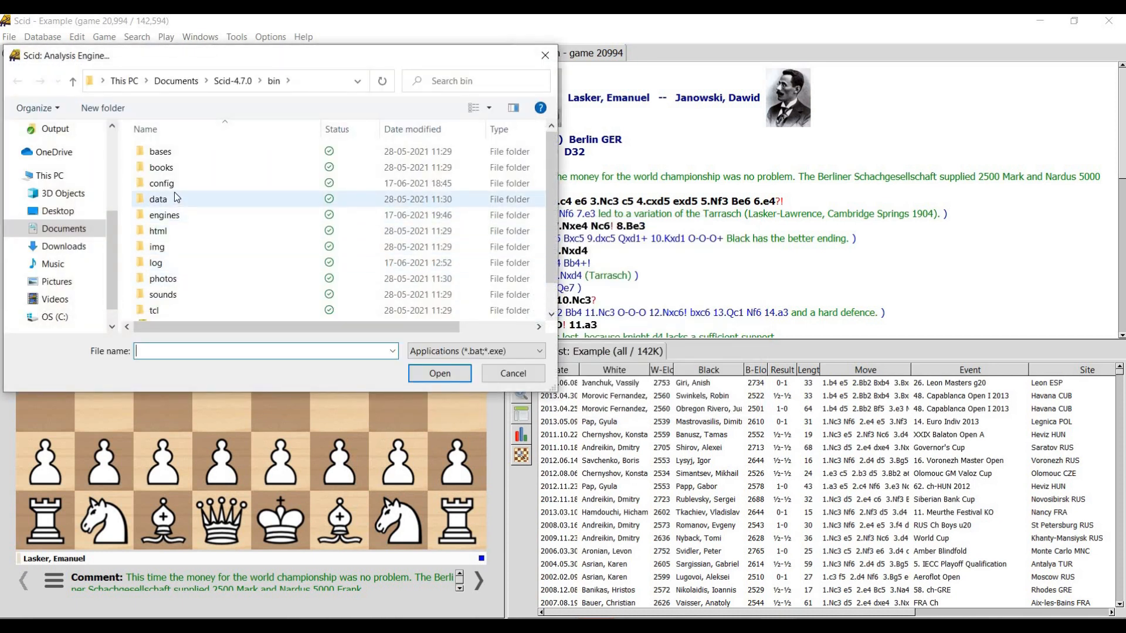
pyautogui.click(54, 317)
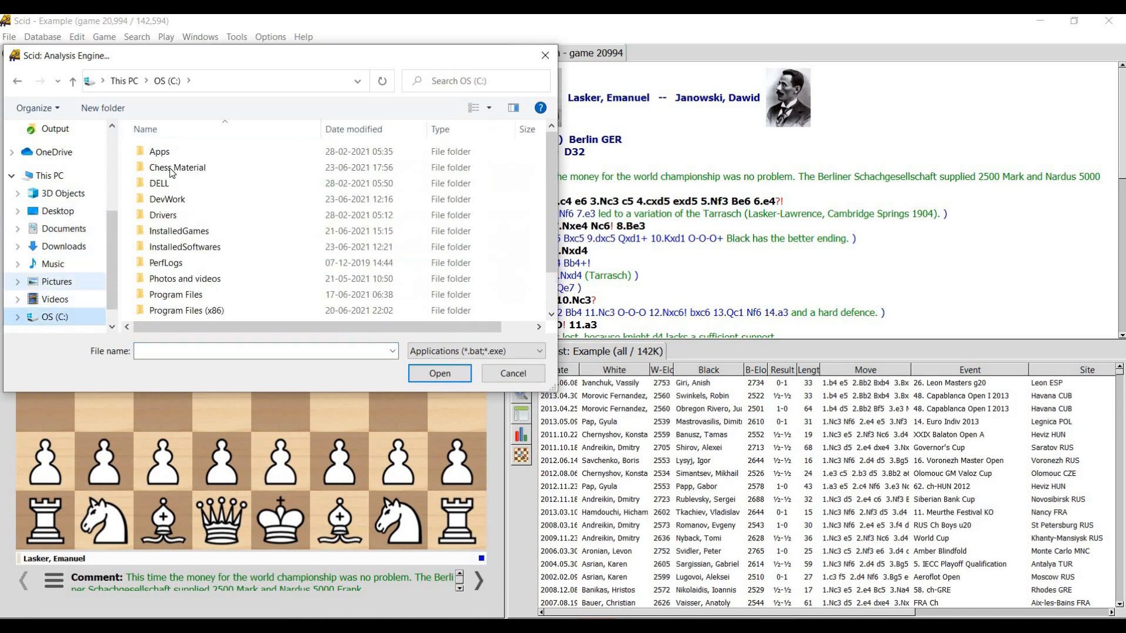
pyautogui.doubleClick(167, 167)
pyautogui.doubleClick(165, 169)
pyautogui.click(164, 154)
pyautogui.press('Return')
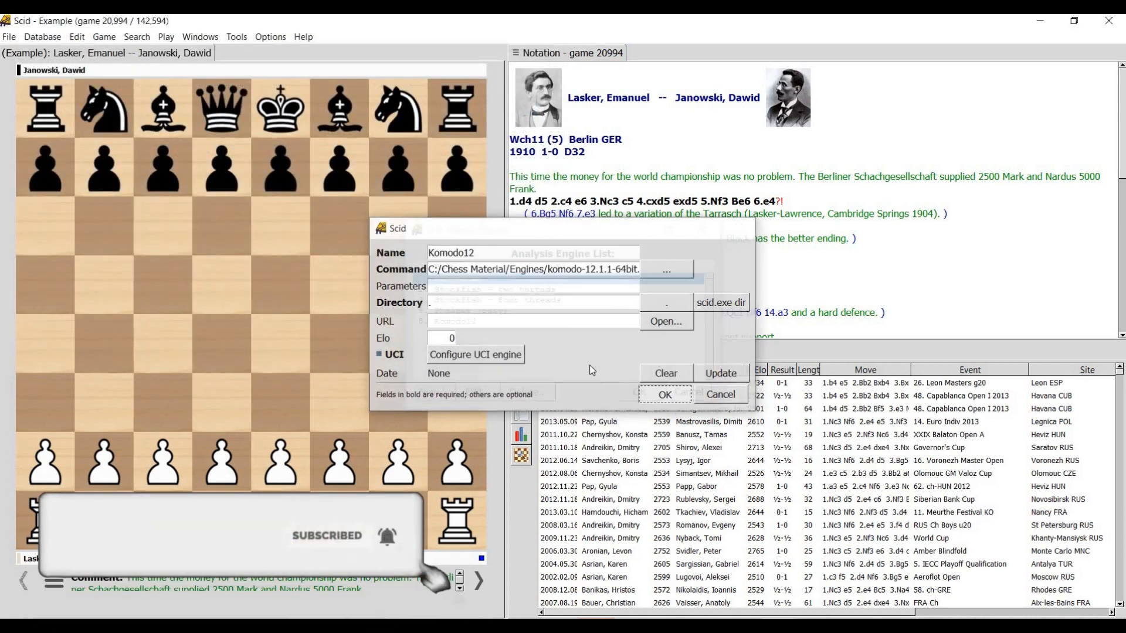
pyautogui.click(666, 396)
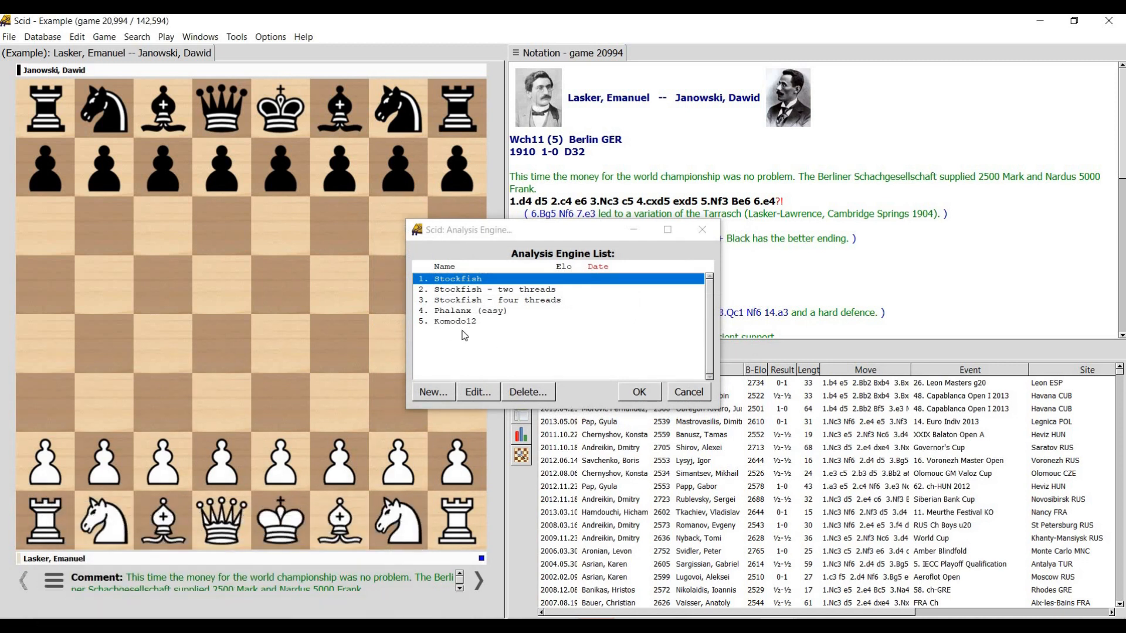
# Start analysis with the Komodo12 engine and start engine 2 alongside it
pyautogui.click(455, 322)
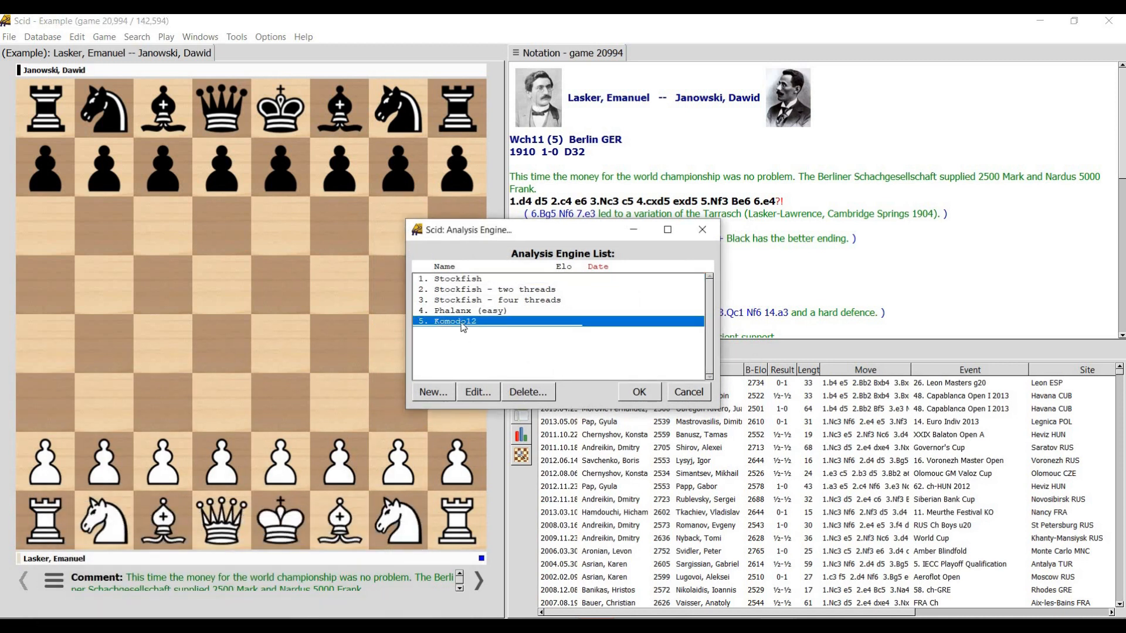
pyautogui.click(639, 393)
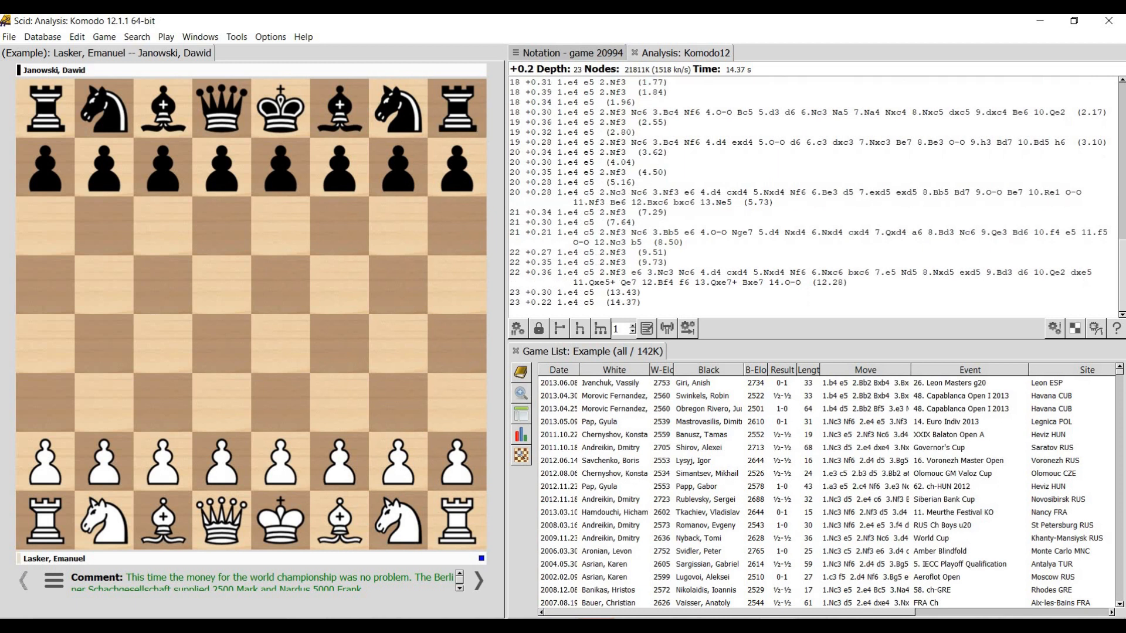
pyautogui.click(237, 36)
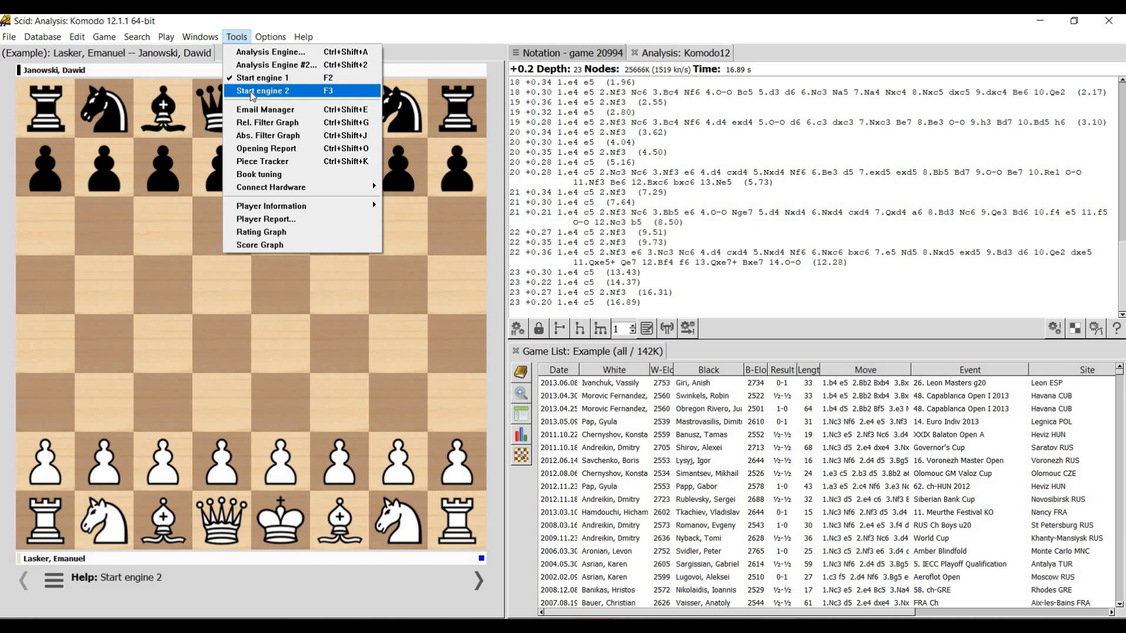
pyautogui.click(251, 92)
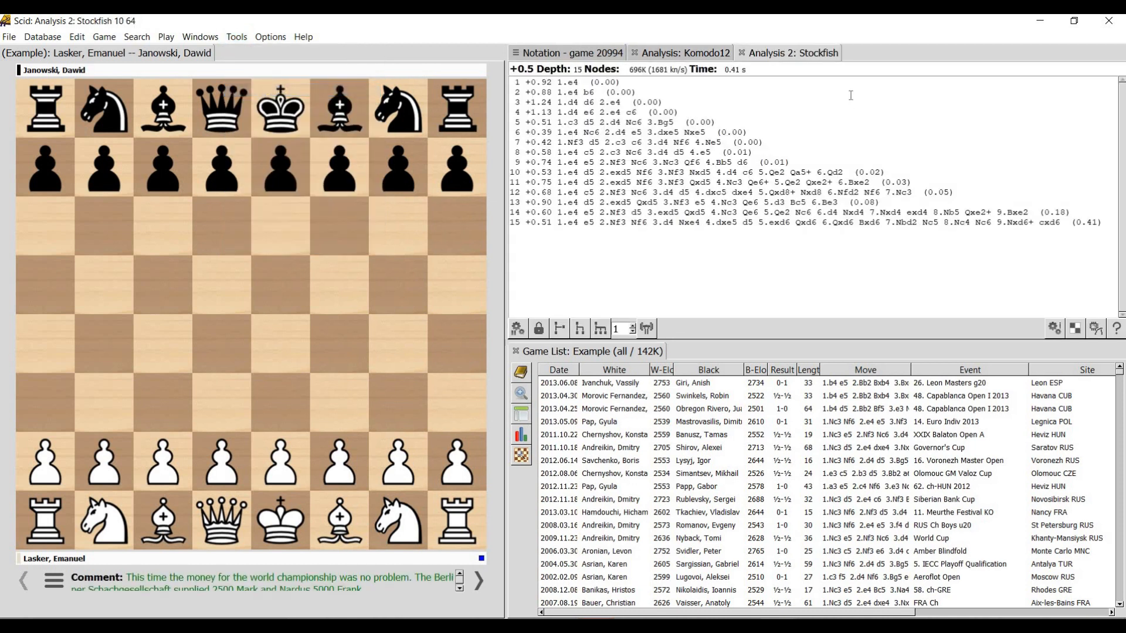
# With Stockfish's analysis shown, play 1.d4 Nf6 2.Nf3 g6 3.g3 Bg7 4.Bg2 on the board, and switch to Komodo12's analysis
pyautogui.click(777, 56)
pyautogui.moveTo(218, 460); pyautogui.dragTo(238, 332)
pyautogui.moveTo(397, 109); pyautogui.dragTo(340, 226)
pyautogui.moveTo(397, 519); pyautogui.dragTo(343, 411)
pyautogui.moveTo(394, 170); pyautogui.dragTo(394, 224)
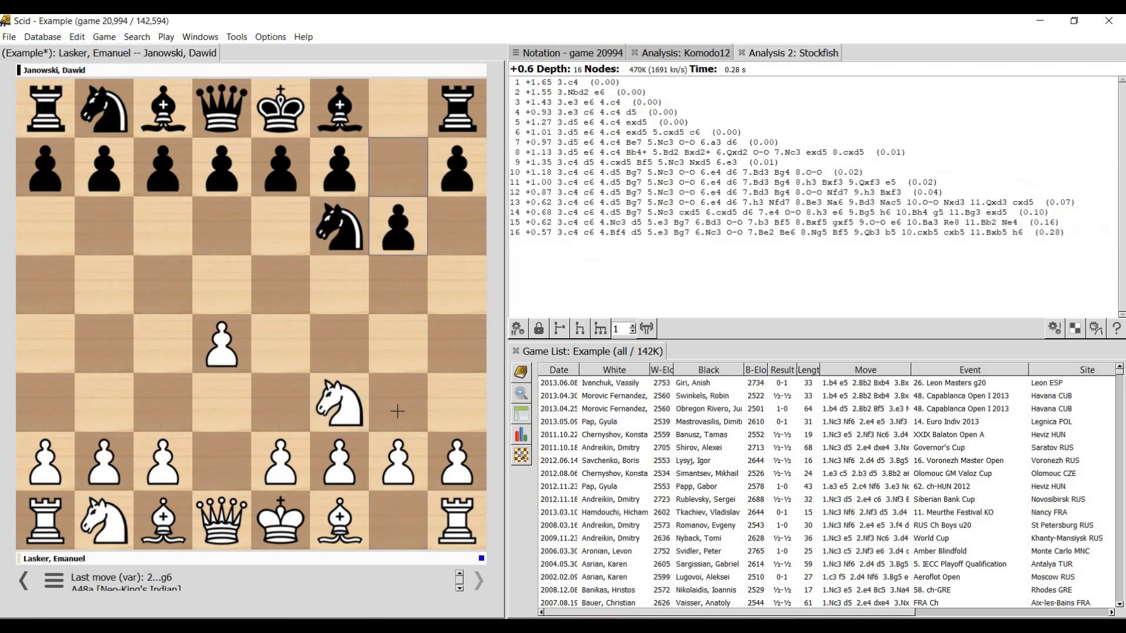
pyautogui.moveTo(397, 460); pyautogui.dragTo(398, 405)
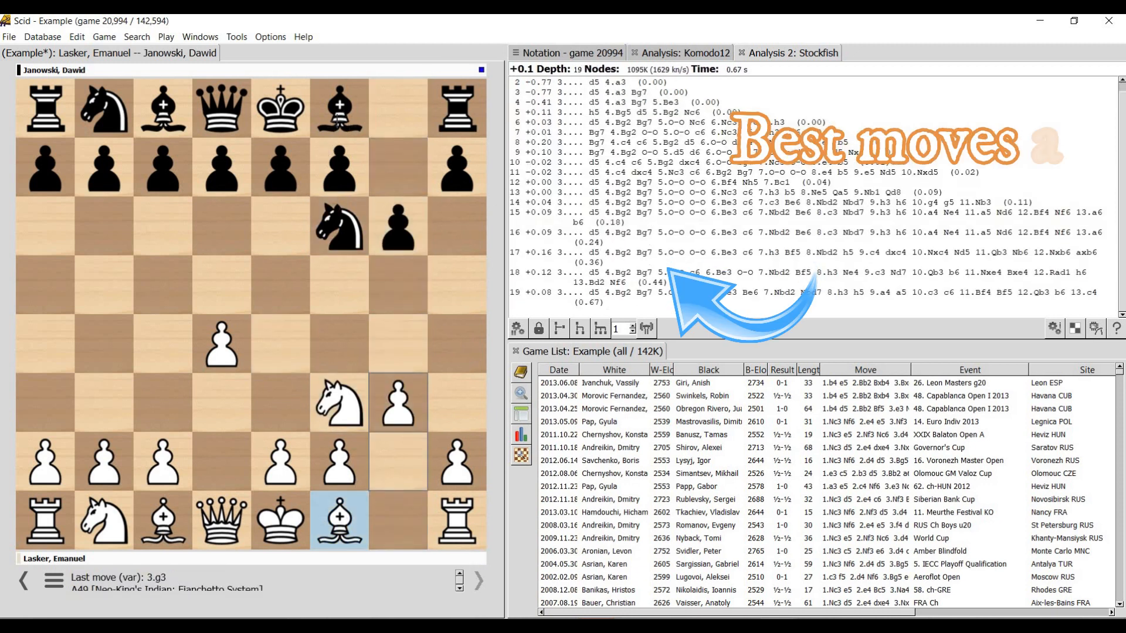
pyautogui.click(391, 459)
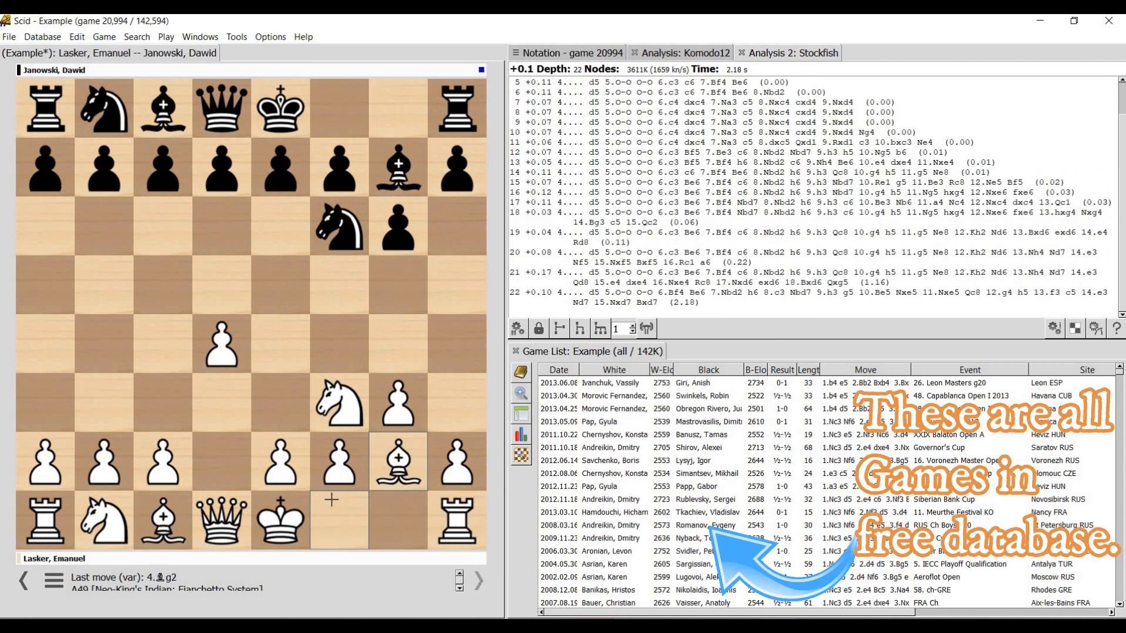
pyautogui.click(694, 56)
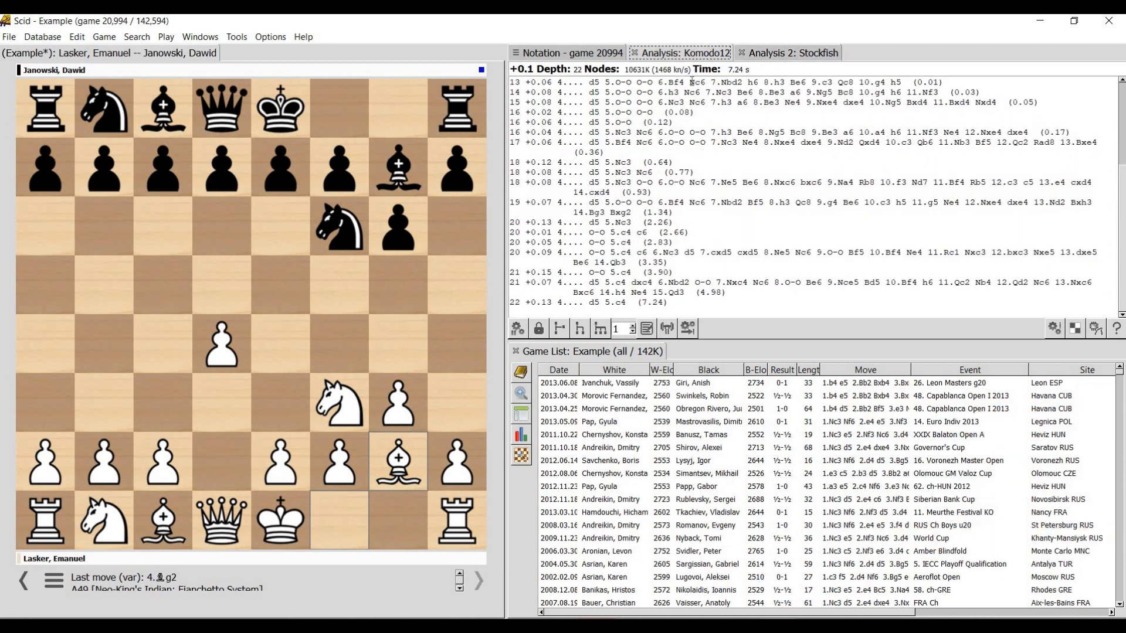